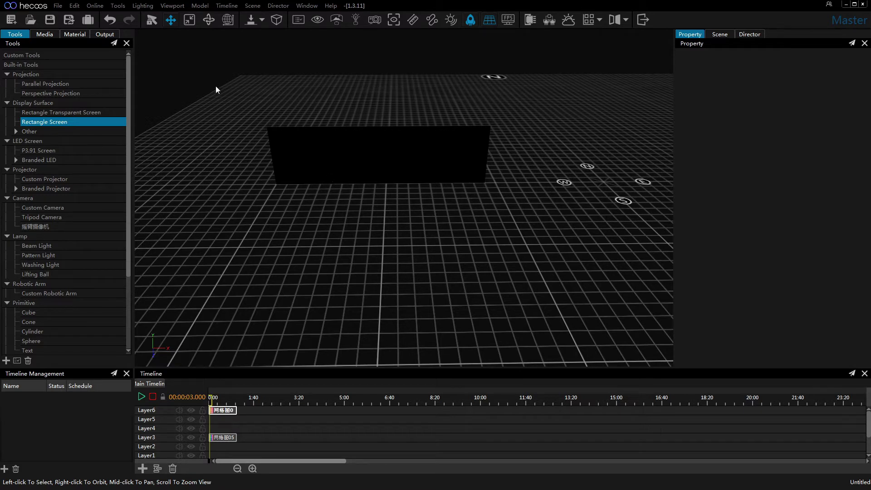
# - Place a 6.400m by 4.000m, 1920x1080 Parallel Projection in front of the black rectangle screen
pyautogui.moveTo(215, 89); pyautogui.dragTo(556, 231)
pyautogui.click(504, 229)
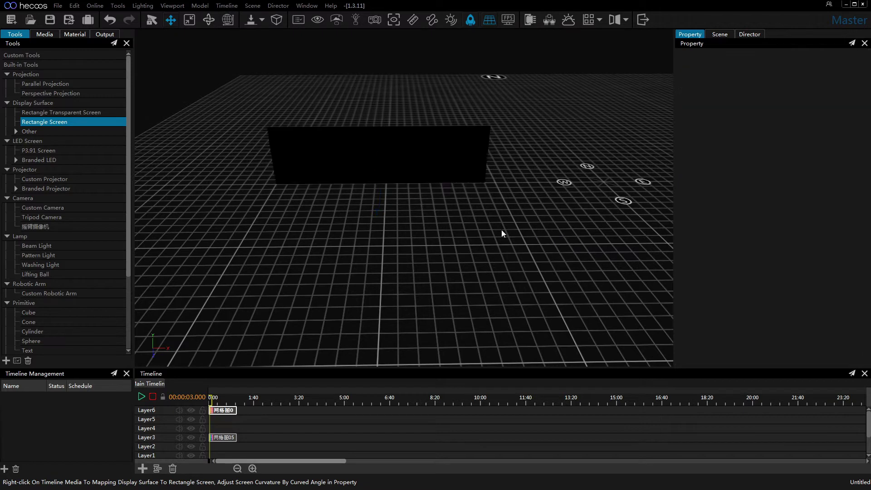
pyautogui.moveTo(50, 85); pyautogui.dragTo(301, 245)
pyautogui.click(327, 248)
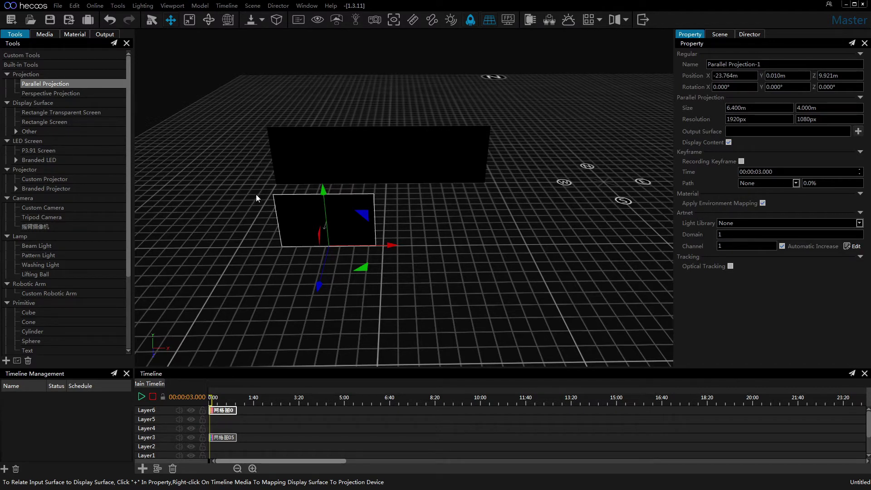
# - Map the Layer6 timeline media onto Parallel Projection-1 to show the pink-orange checkerboard
pyautogui.rightClick(231, 410)
pyautogui.moveTo(255, 395)
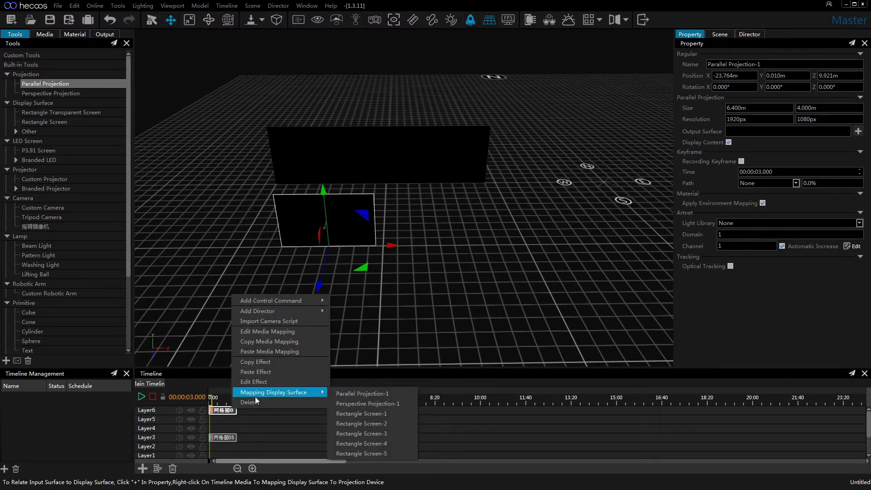
pyautogui.click(332, 393)
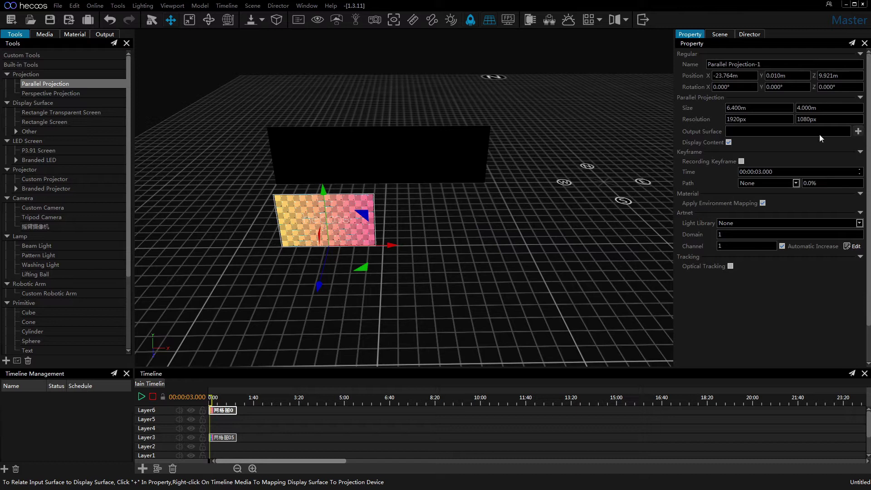
# - Set Parallel Projection-1's output surfaces to Rectangle Screen-1 and Rectangle Screen-2
pyautogui.click(857, 131)
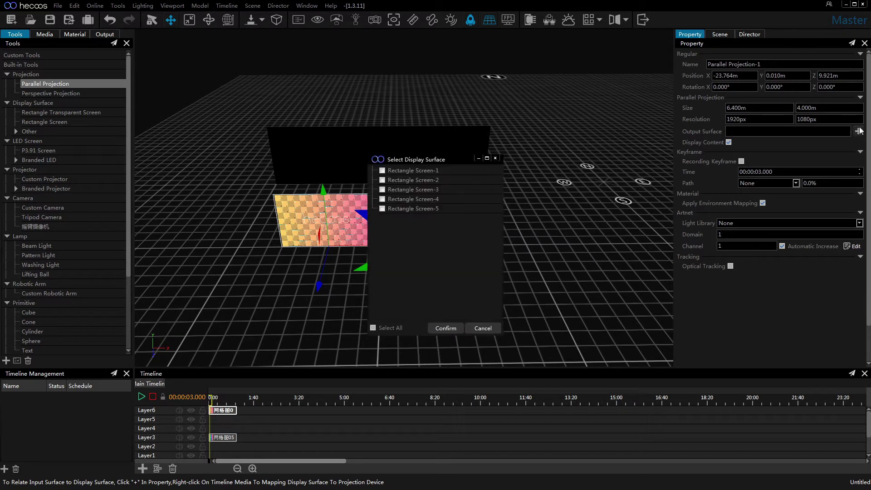
pyautogui.click(441, 171)
pyautogui.click(447, 181)
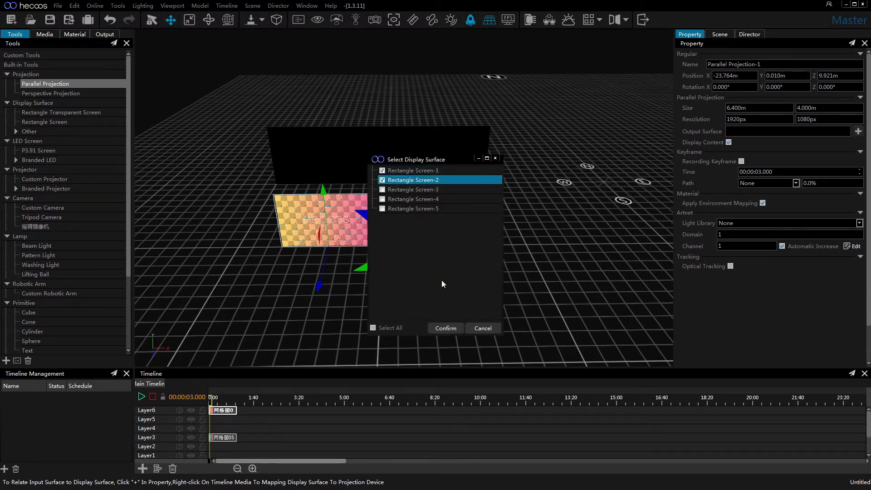
pyautogui.click(445, 326)
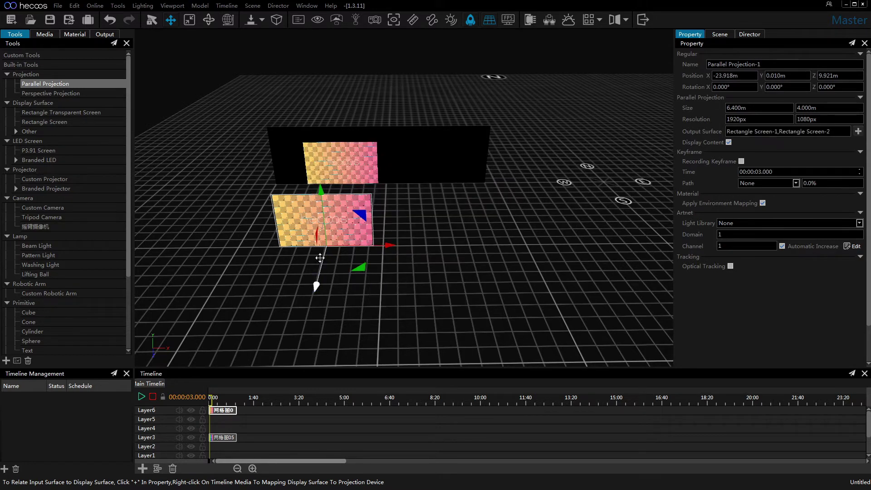
# - Reposition Parallel Projection-1 to X -24.569m, Y 0.330m, testing its checkerboard image on the screens
pyautogui.moveTo(350, 247); pyautogui.dragTo(313, 267)
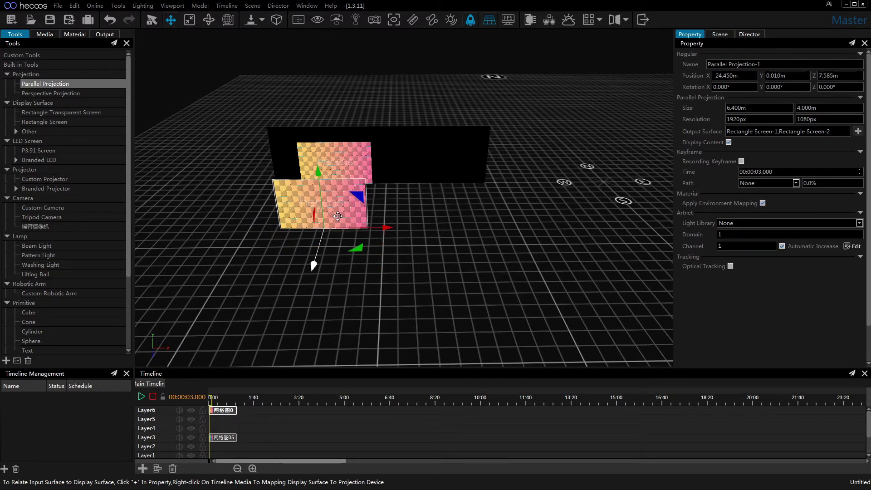
pyautogui.moveTo(337, 215); pyautogui.dragTo(313, 330)
pyautogui.scroll(5, 333, 170)
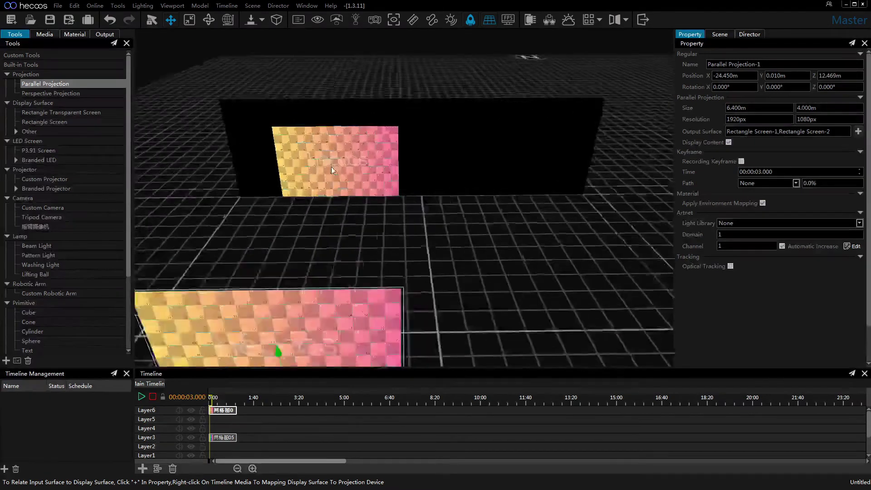
pyautogui.scroll(-5, 333, 171)
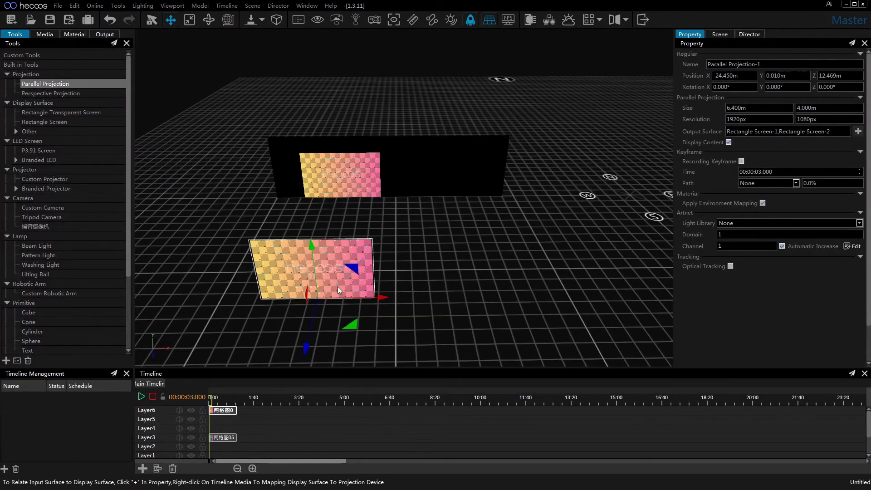
pyautogui.moveTo(320, 279); pyautogui.dragTo(333, 300)
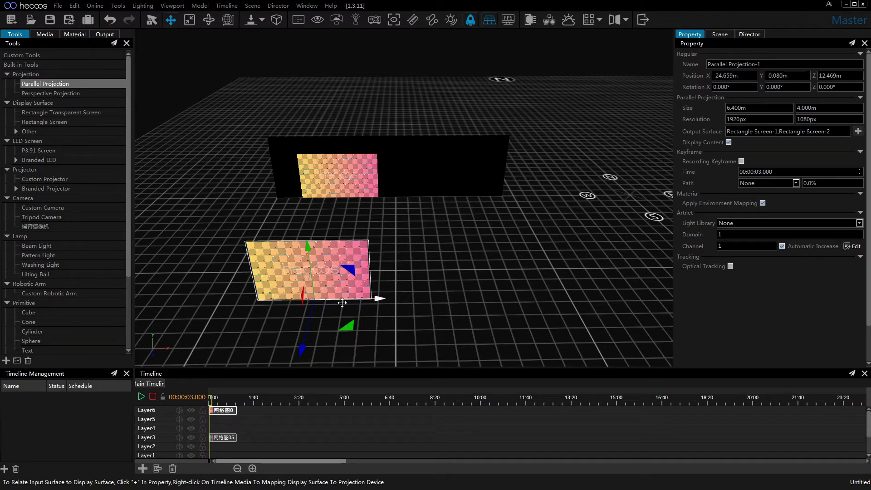
pyautogui.moveTo(333, 299); pyautogui.dragTo(325, 280)
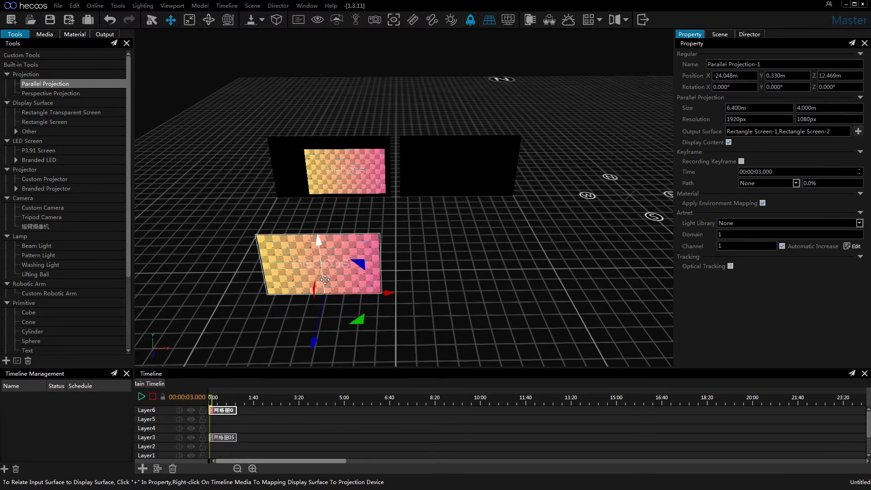
pyautogui.moveTo(389, 293); pyautogui.dragTo(333, 296)
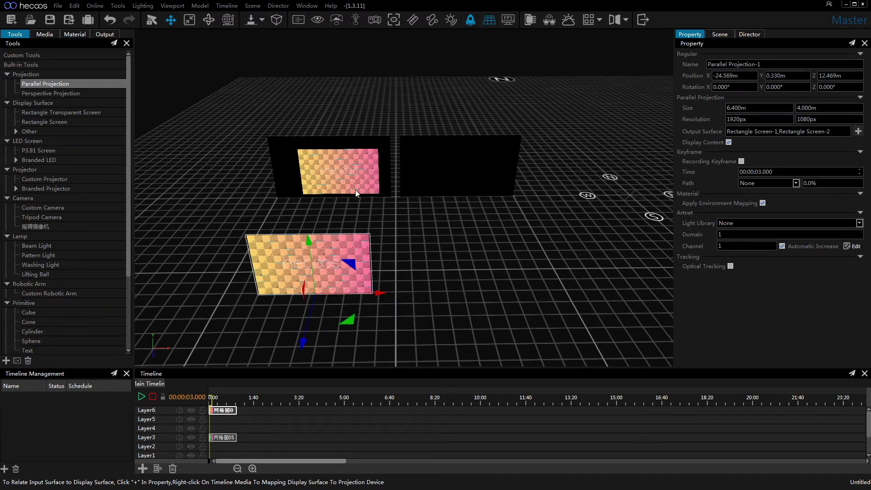
# - Replace the parallel projection with Perspective Projection-2 at X -24.493m, angles 30.00° by 43.79°
pyautogui.press('Delete')
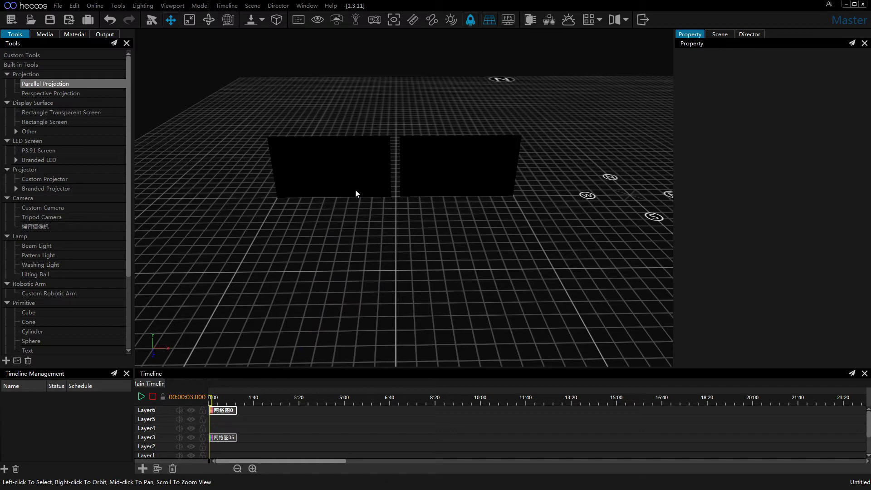
pyautogui.click(54, 94)
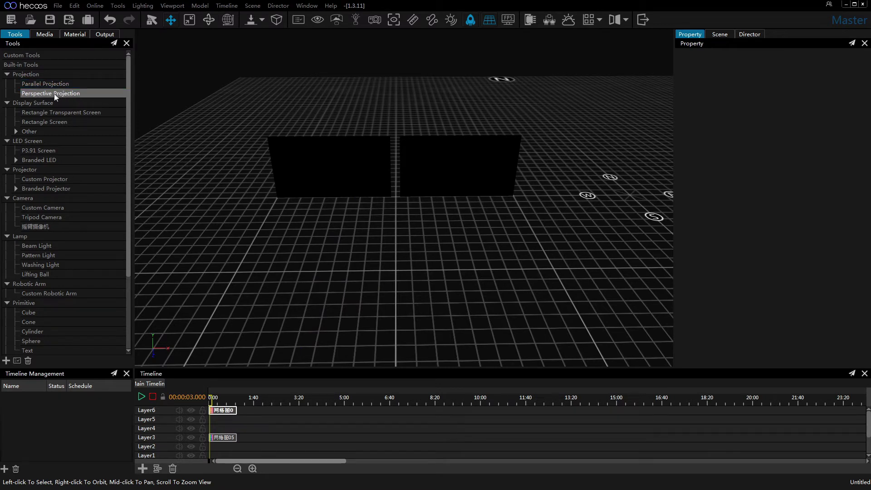
pyautogui.moveTo(54, 94); pyautogui.dragTo(322, 281)
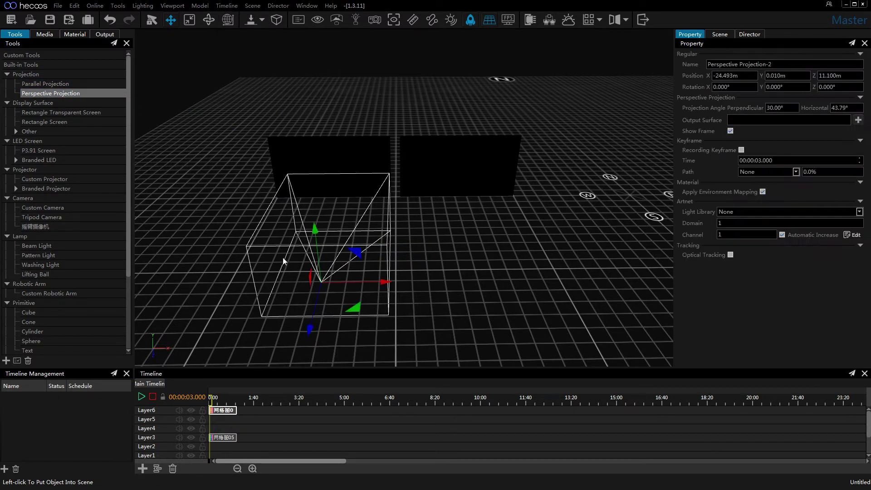
# - Set Perspective Projection-2's output surfaces to Rectangle Screen-1 and Rectangle Screen-2
pyautogui.click(857, 119)
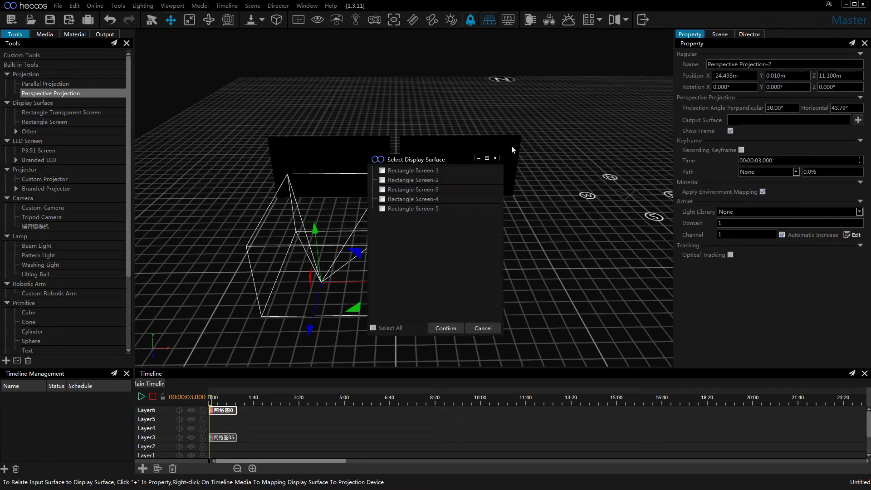
pyautogui.click(473, 172)
pyautogui.click(471, 180)
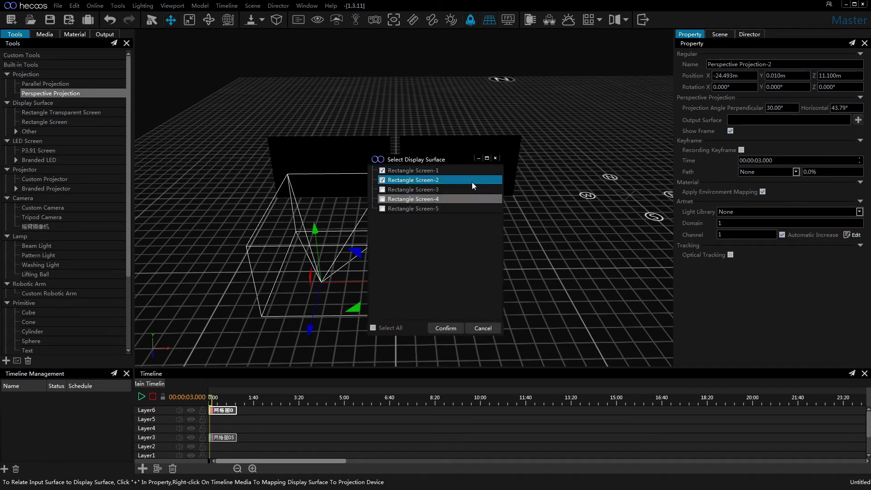
pyautogui.click(454, 328)
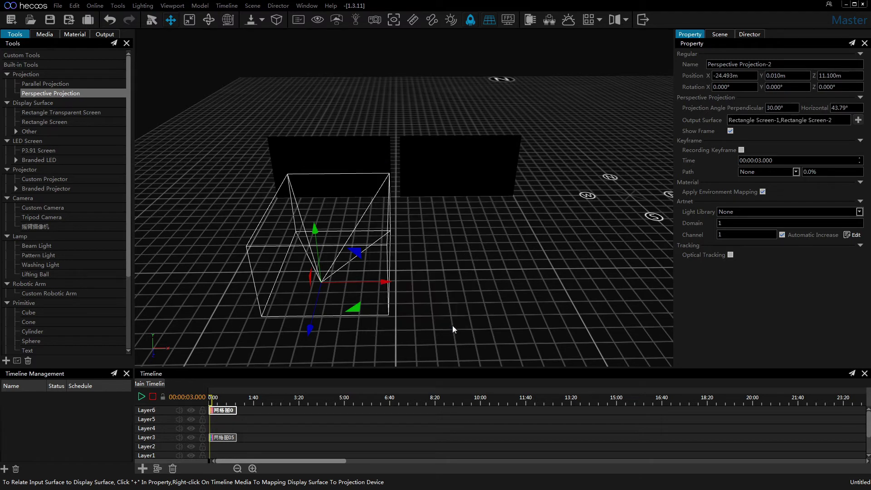
# - Map the Layer6 media onto Perspective Projection-2 to project the checkerboard
pyautogui.rightClick(230, 410)
pyautogui.moveTo(261, 399)
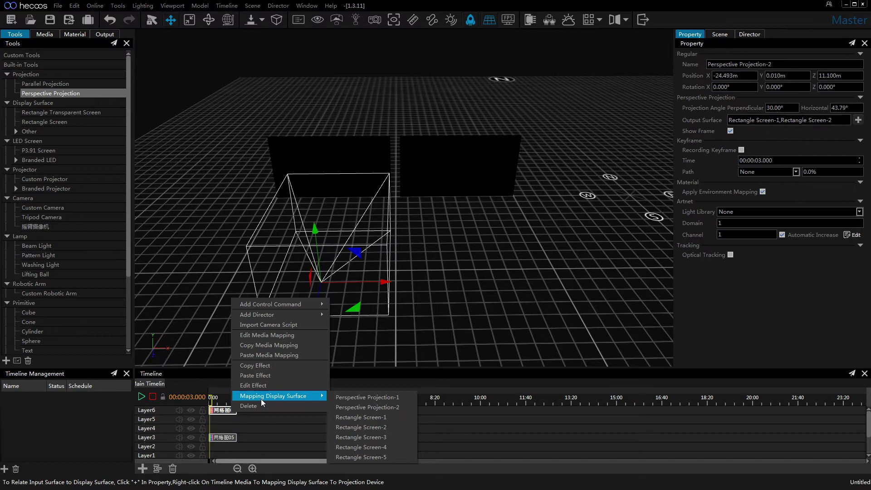
pyautogui.click(375, 406)
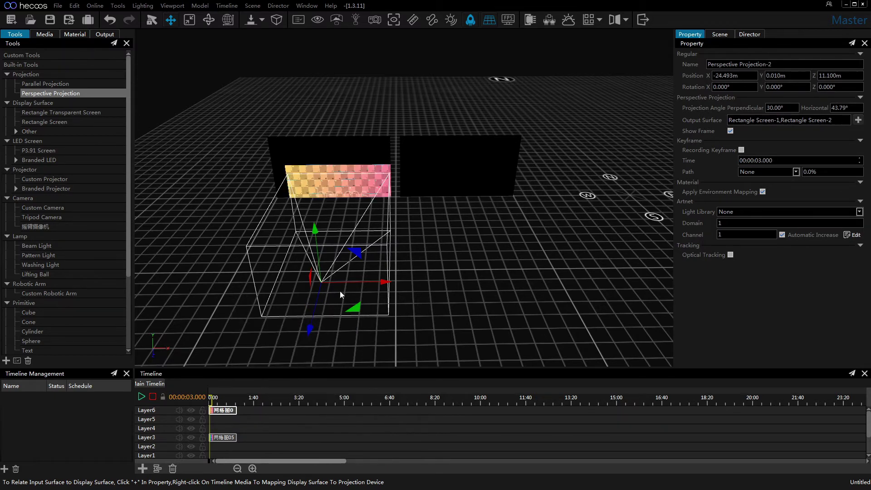
# - Move Perspective Projection-2 to X -25.779m, Y 2.343m, Z 10.930m so the checkerboard fills the left screen
pyautogui.moveTo(317, 244); pyautogui.dragTo(313, 210)
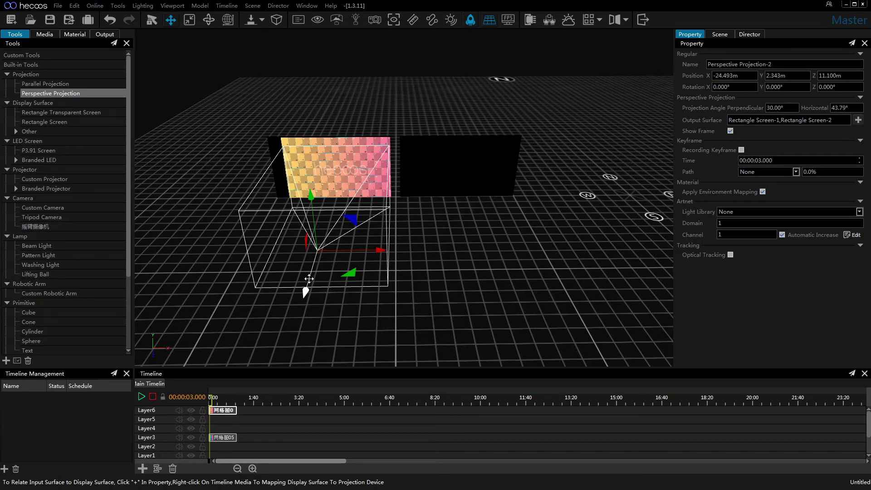
pyautogui.moveTo(309, 282); pyautogui.dragTo(331, 249)
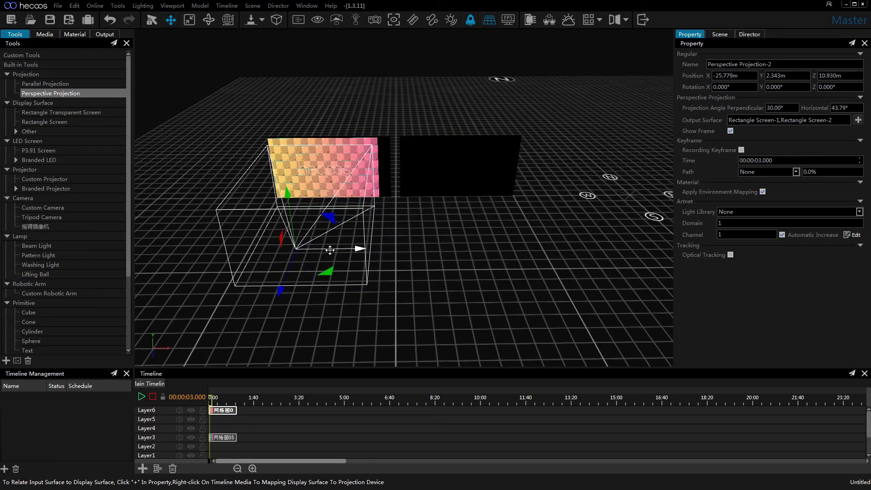
pyautogui.click(407, 251)
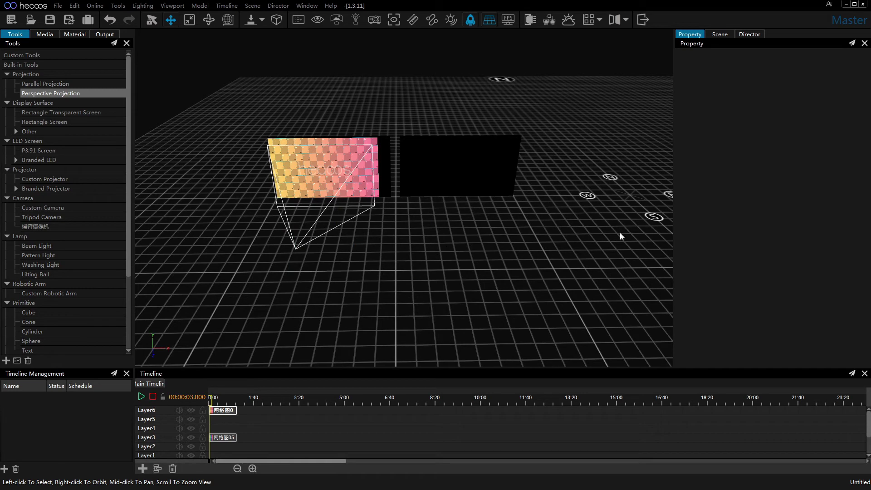
# - Pan to the corner-screen scene and inspect the Rectangle Screen-4 wall and Rectangle Screen-5 floor
pyautogui.moveTo(624, 232); pyautogui.dragTo(286, 189, button='middle')
pyautogui.moveTo(296, 245); pyautogui.dragTo(486, 357)
pyautogui.click(410, 108)
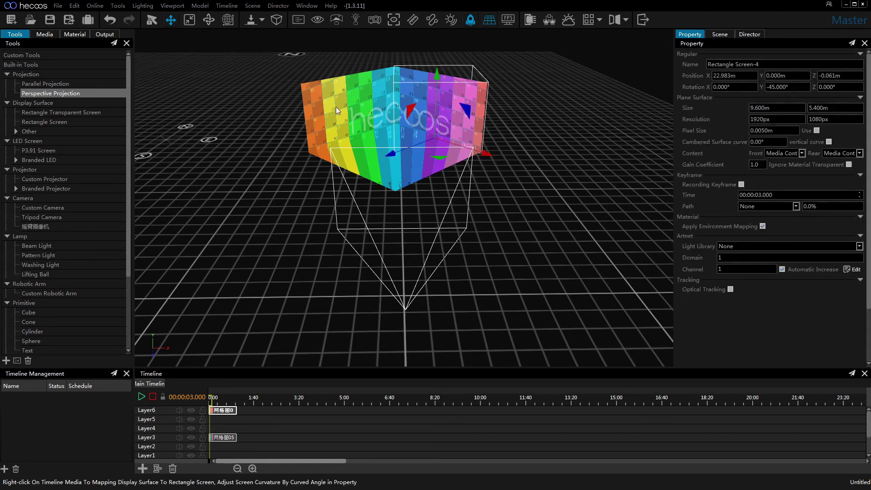
pyautogui.click(402, 184)
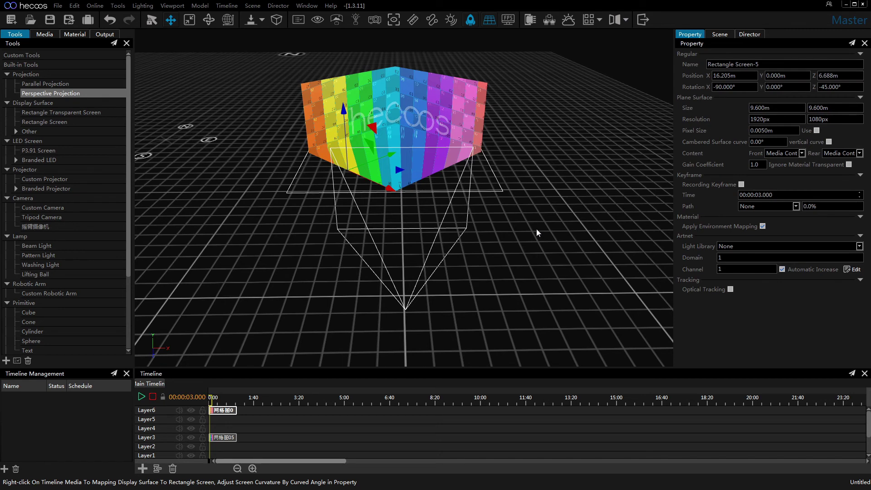
# - Select Perspective Projection-1 in the Scene list and view the rainbow corner screens through it
pyautogui.click(510, 268)
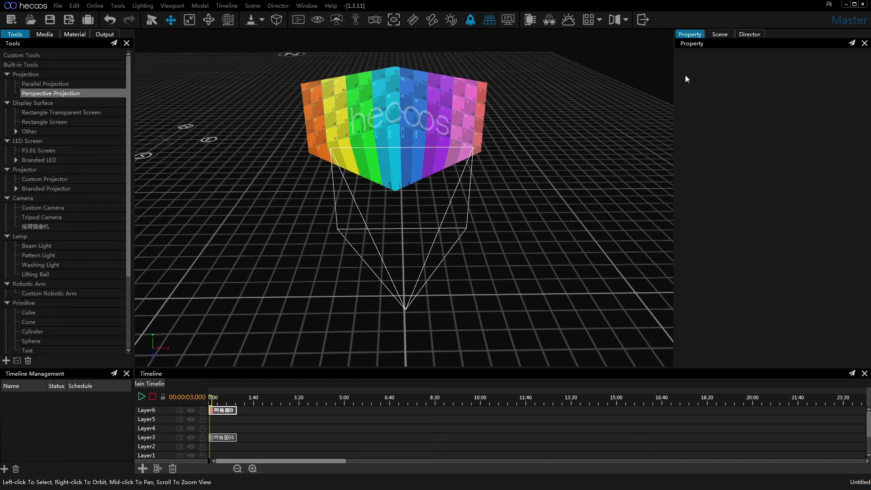
pyautogui.click(720, 34)
pyautogui.click(731, 132)
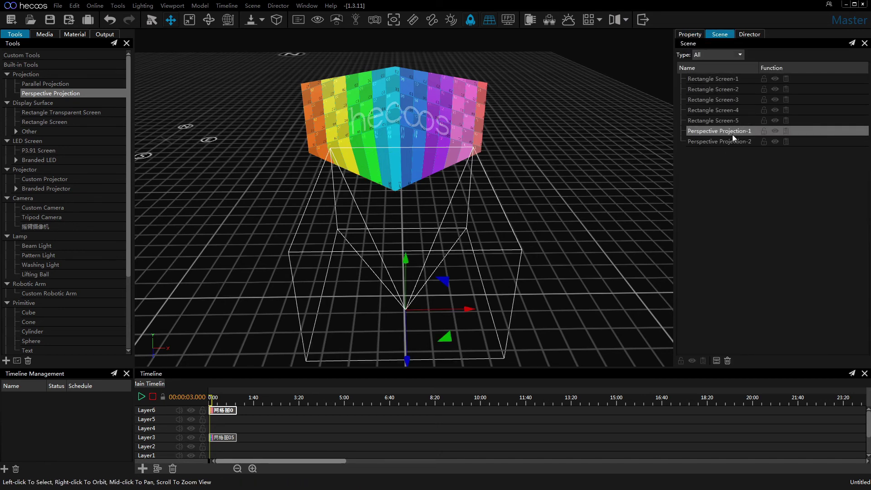
pyautogui.click(317, 20)
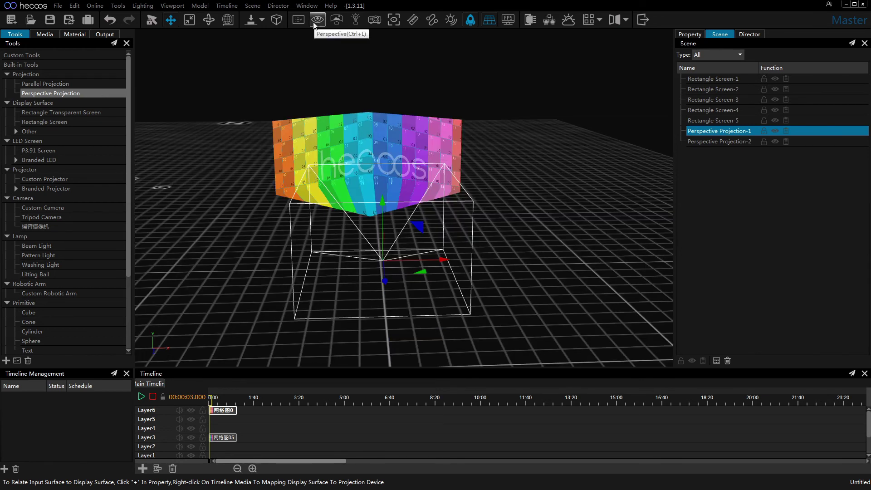
pyautogui.click(314, 25)
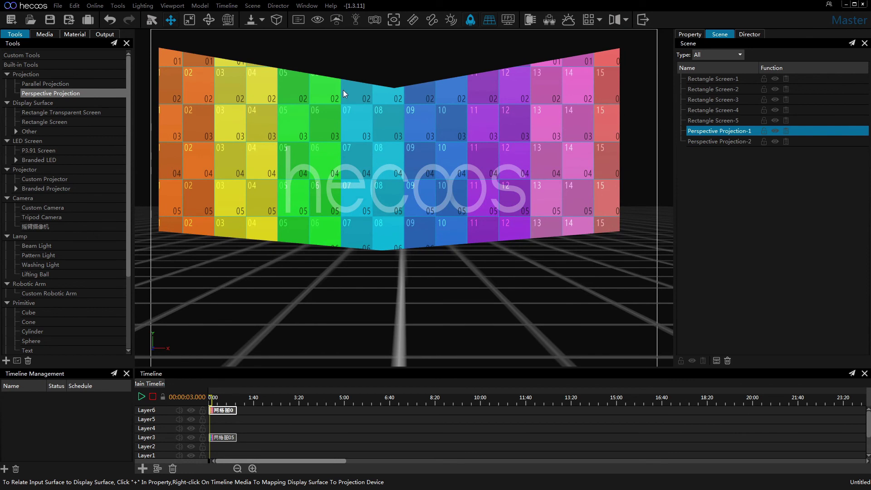